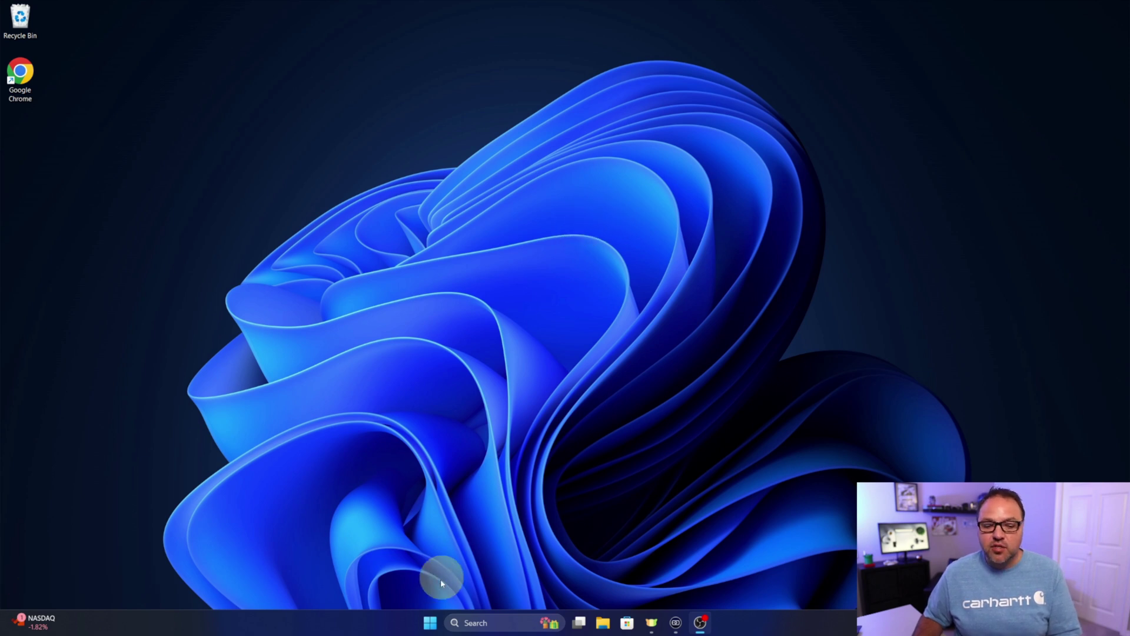
# Open and close the Start menu, then bring up the Win+X system tools menu
pyautogui.click(429, 625)
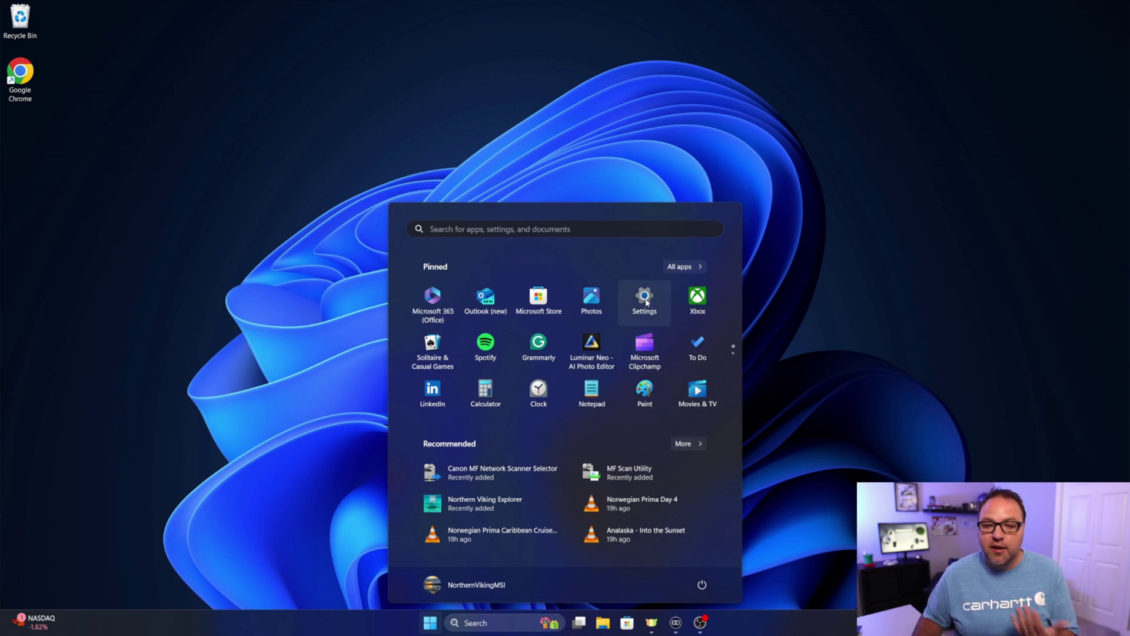
pyautogui.click(800, 248)
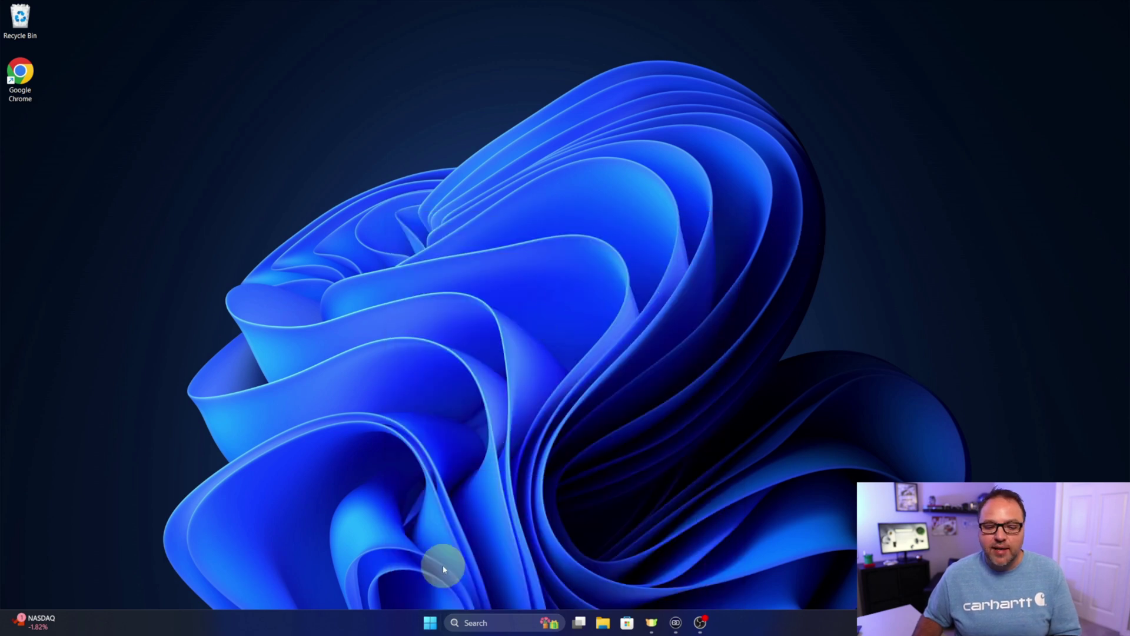
pyautogui.rightClick(430, 621)
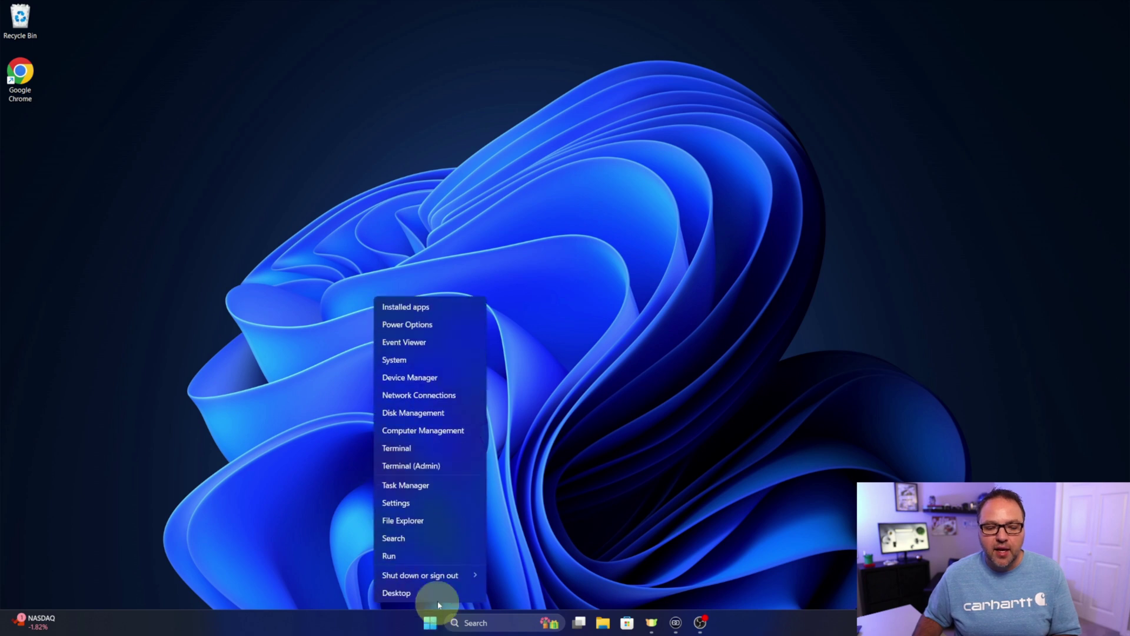
# Launch Settings from the Win+X menu and land on Home showing DESKTOP-8M1377A
pyautogui.click(405, 503)
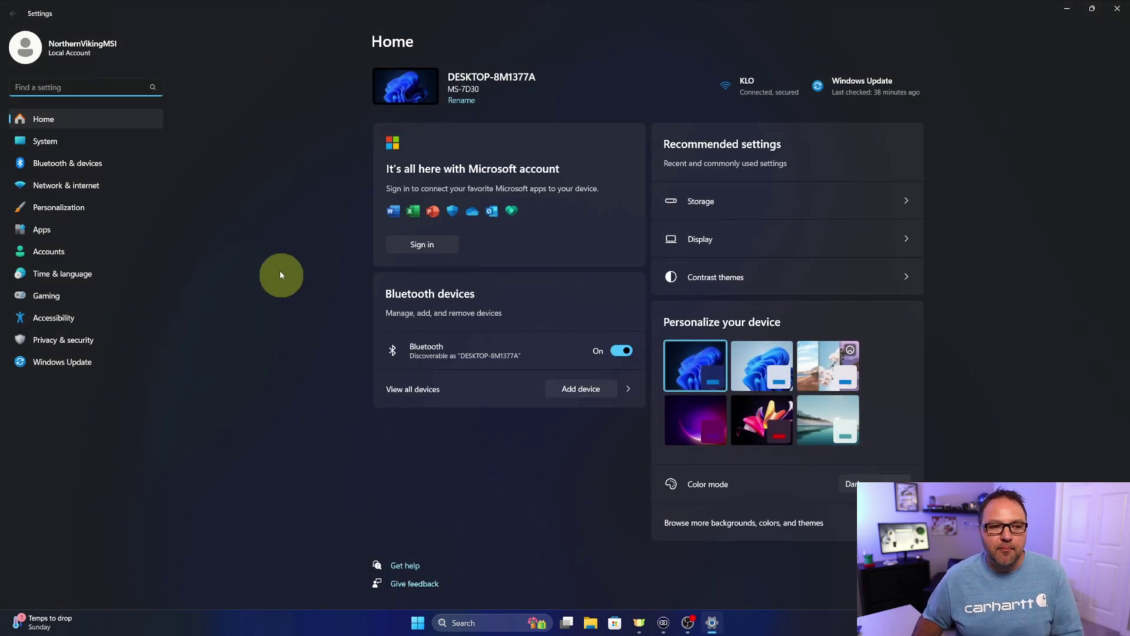
pyautogui.click(46, 121)
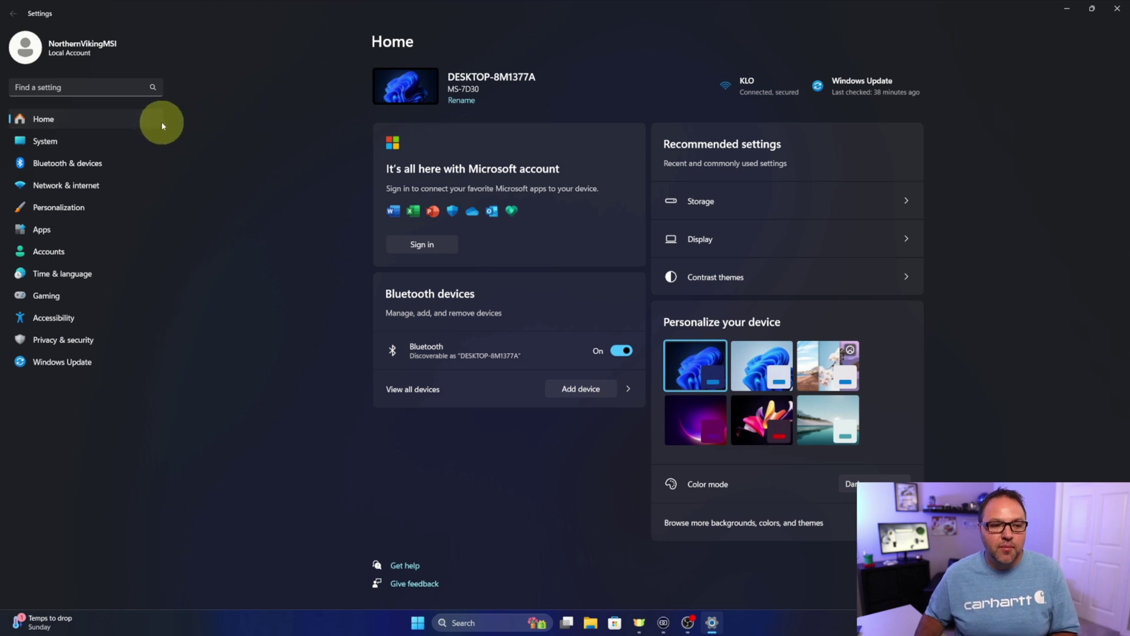
# Go to the System page listing Display, Sound, Power and Storage
pyautogui.click(56, 146)
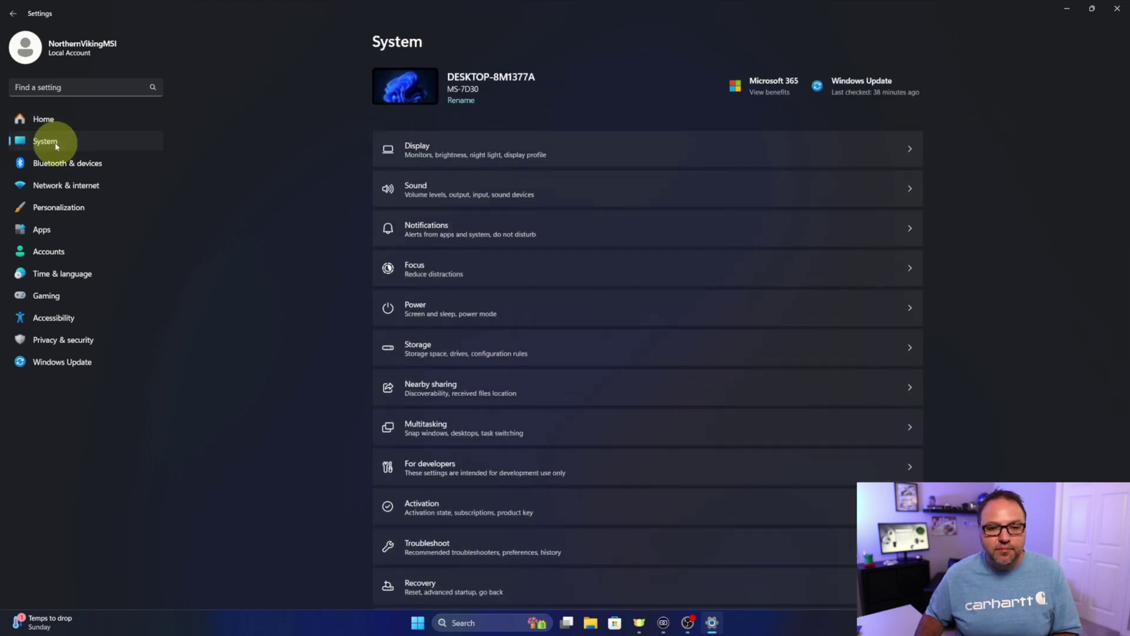
pyautogui.scroll(-1, 535, 143)
pyautogui.scroll(-3, 536, 142)
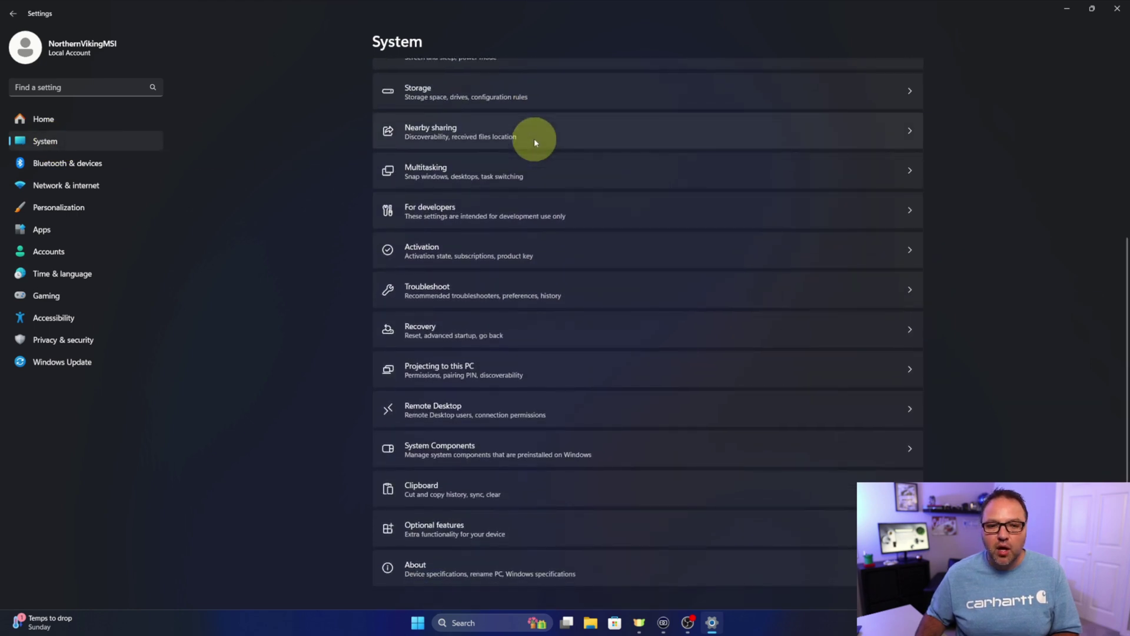
# Open System › About to see the current name DESKTOP-8M1377A
pyautogui.click(445, 573)
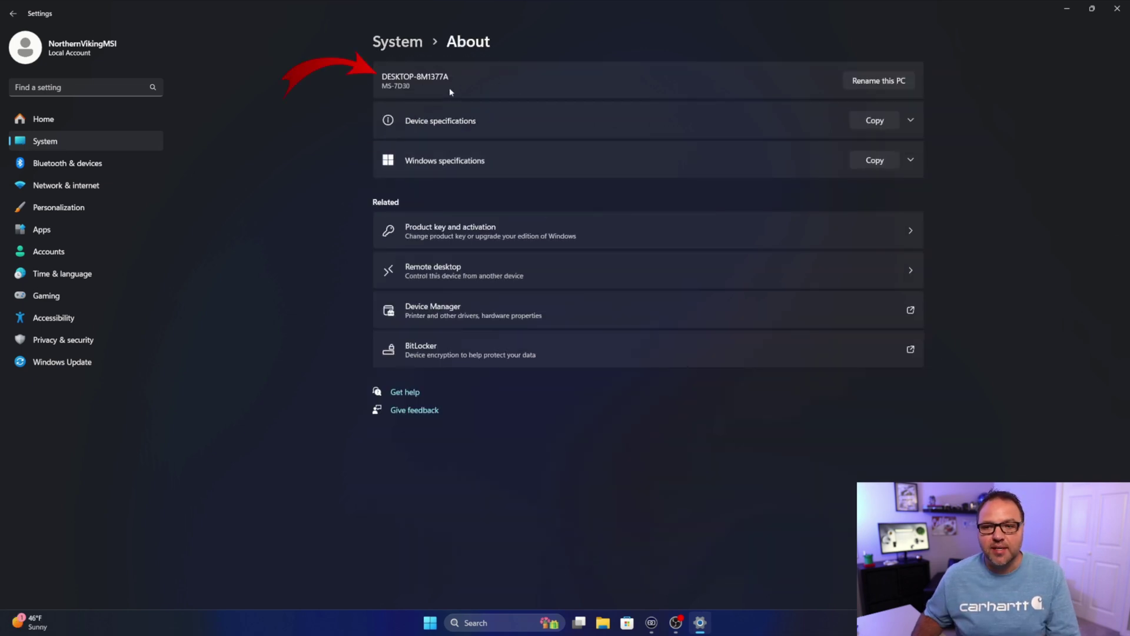
# Rename the PC to NorthernVikingMSI and submit the new name
pyautogui.click(876, 82)
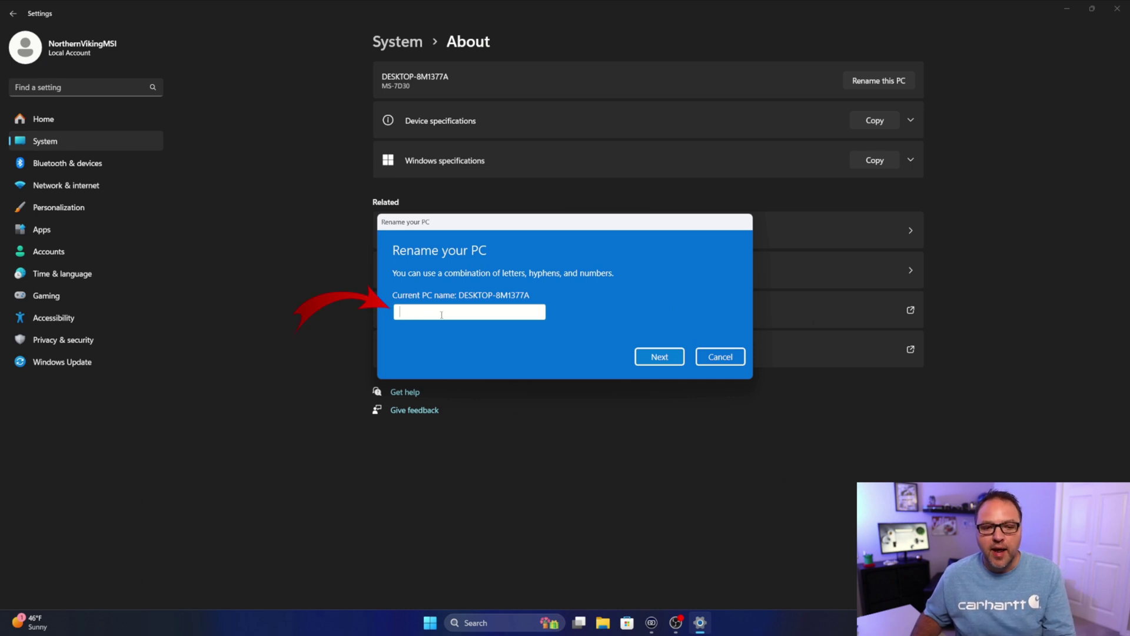
pyautogui.write('NorthernVikingMSI')
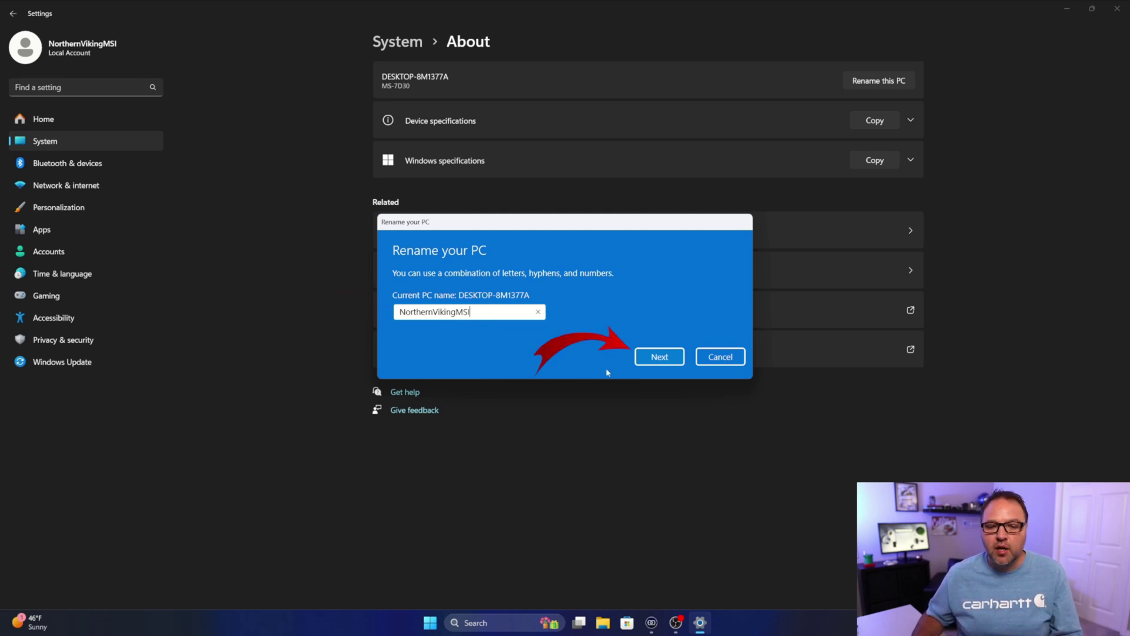
pyautogui.click(660, 360)
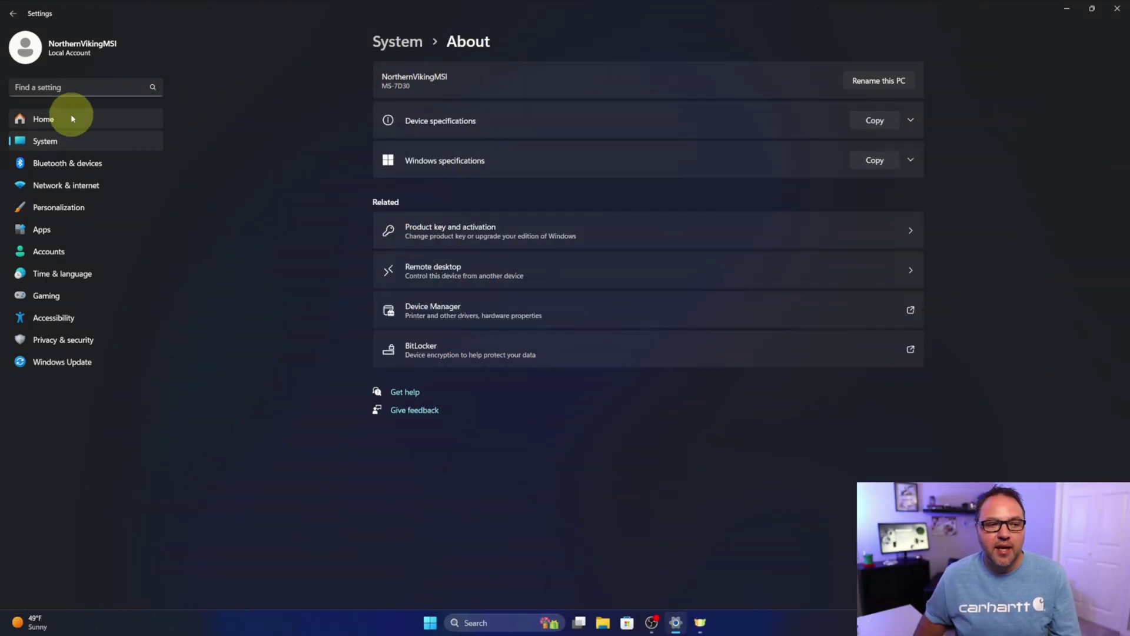
# Return to Settings Home to confirm the device name NorthernVikingMSI
pyautogui.click(45, 120)
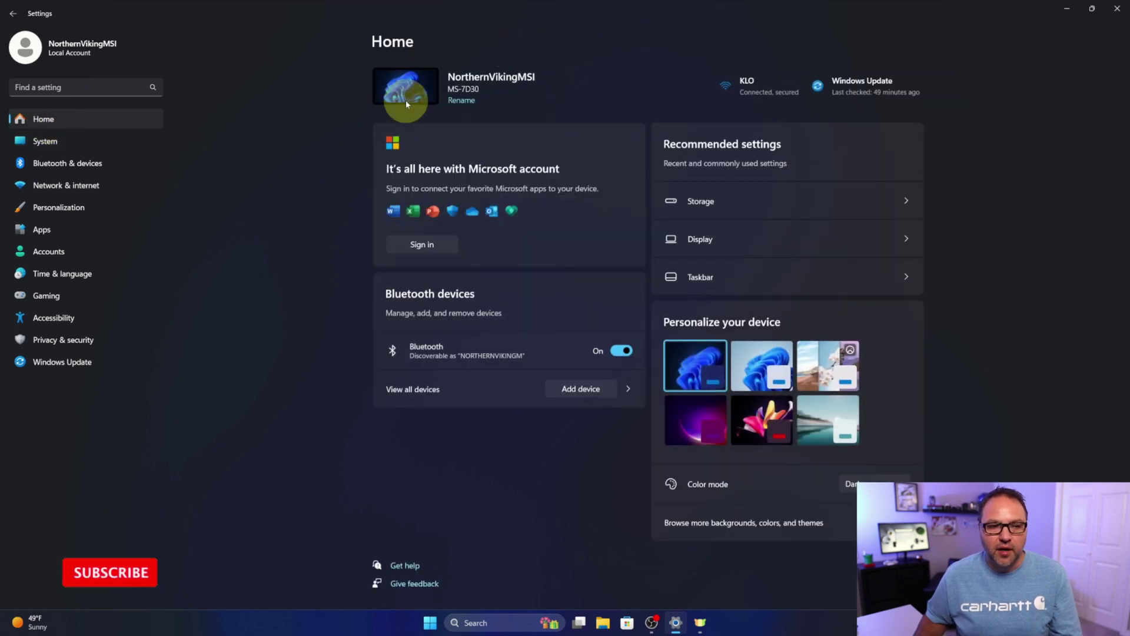